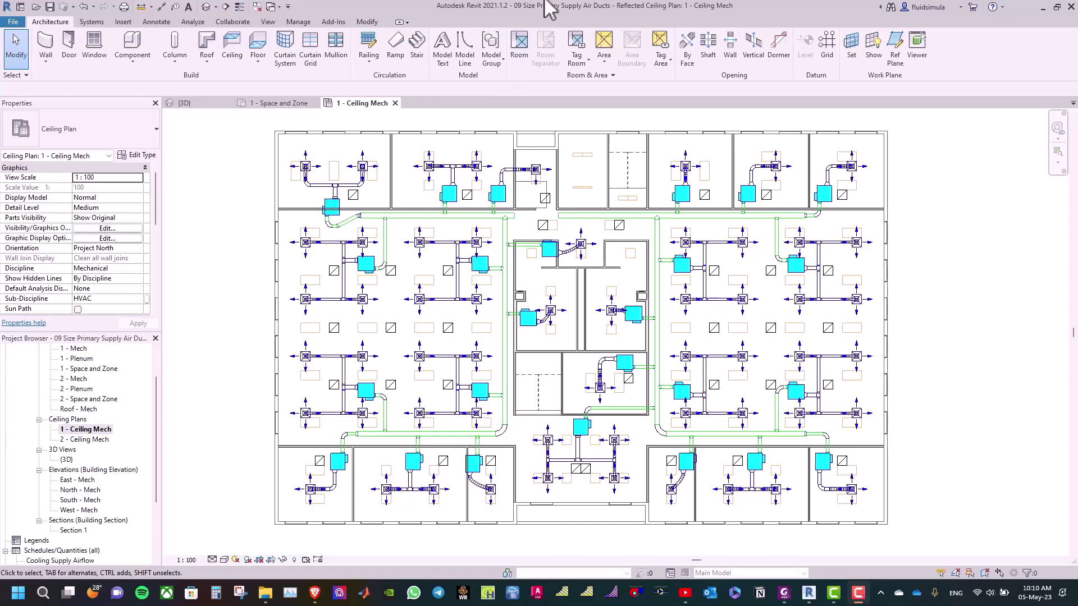
Split the west primary supply main once on each of its three runs: north horizontal, vertical and south horizontal
left_click(367, 23)
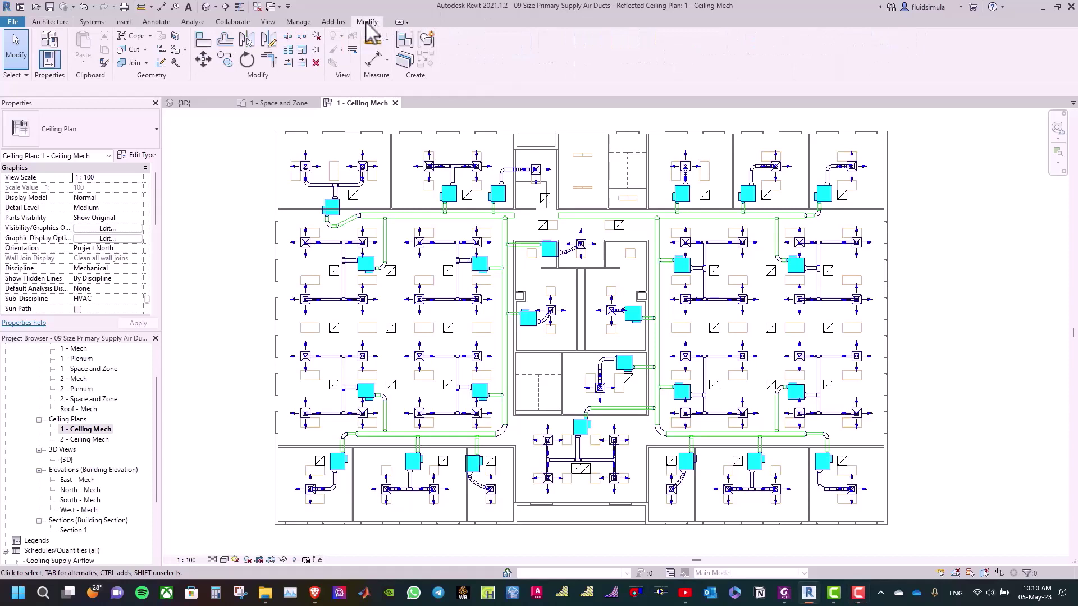
left_click(288, 36)
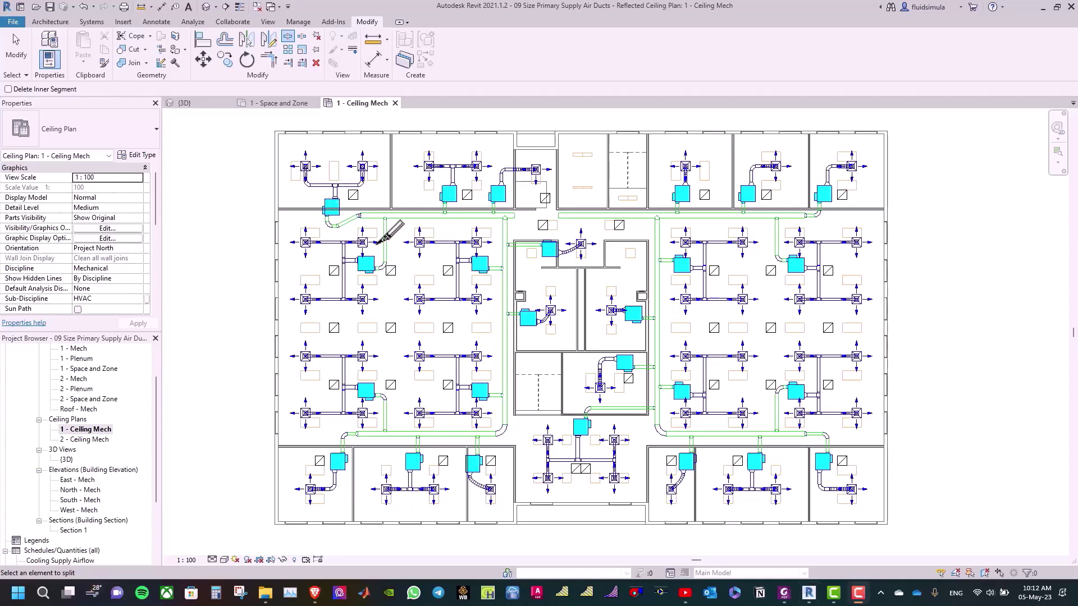
scroll(426, 208, "up", 3)
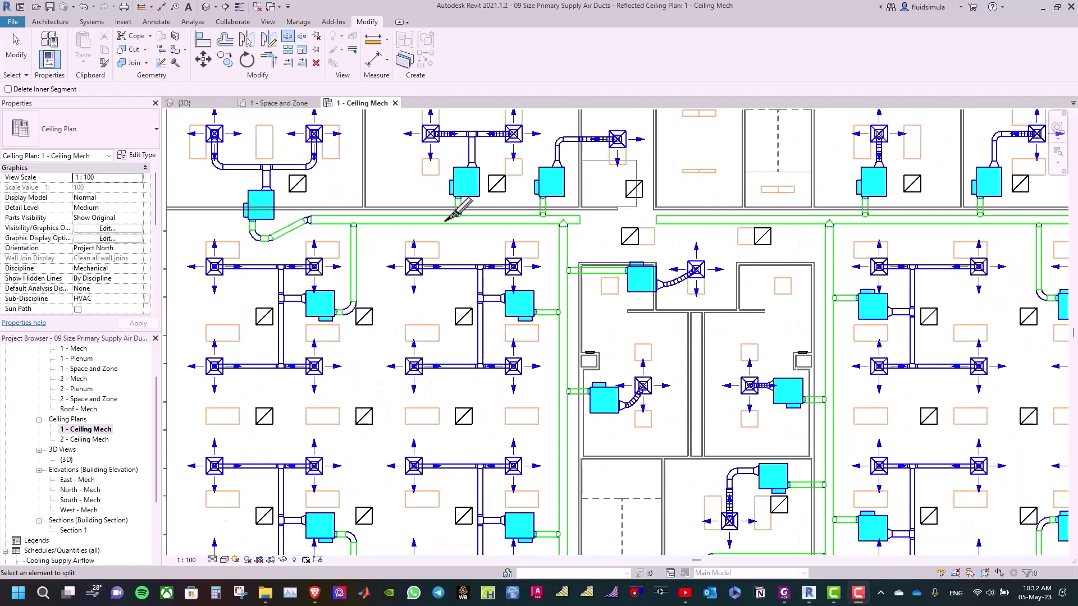
scroll(449, 240, "down", 2)
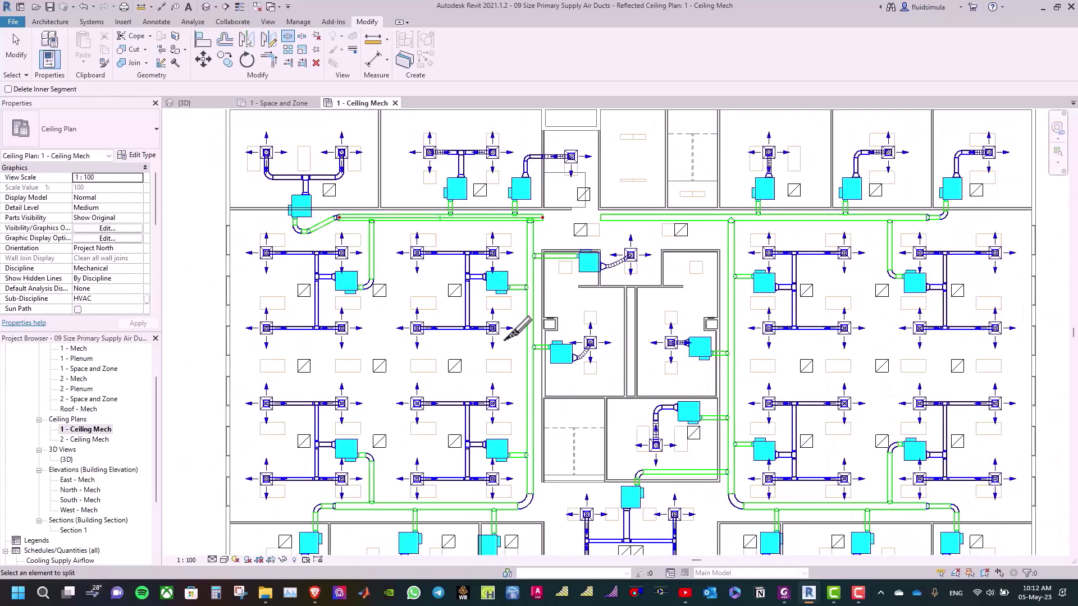
scroll(533, 364, "up", 2)
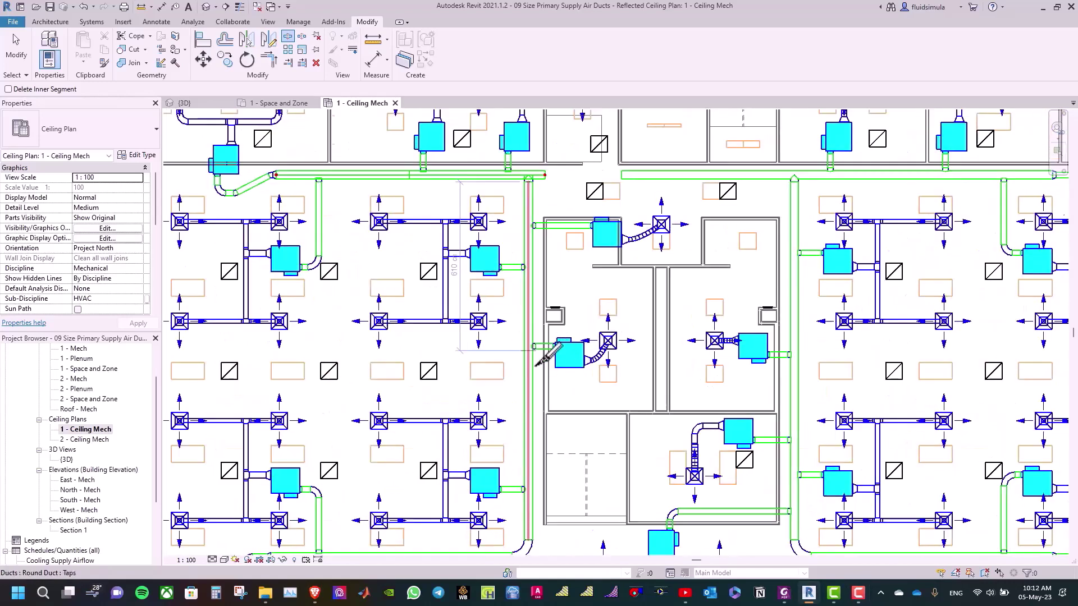
scroll(508, 302, "down", 2)
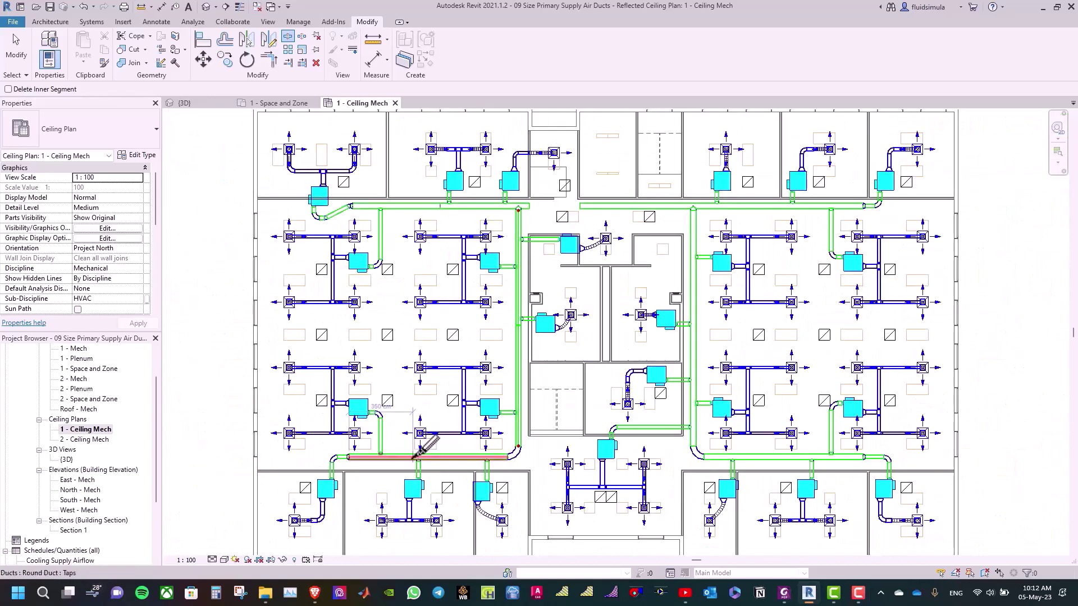
scroll(416, 454, "up", 3)
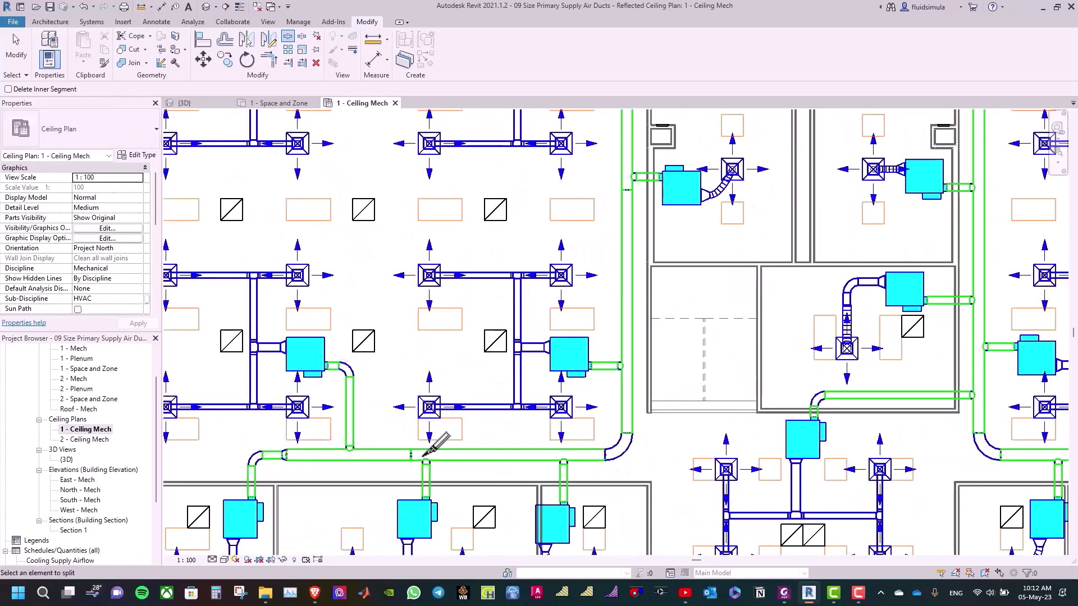
Split the east primary supply main once on each of its three runs: south horizontal, vertical and north horizontal
scroll(384, 400, "down", 5)
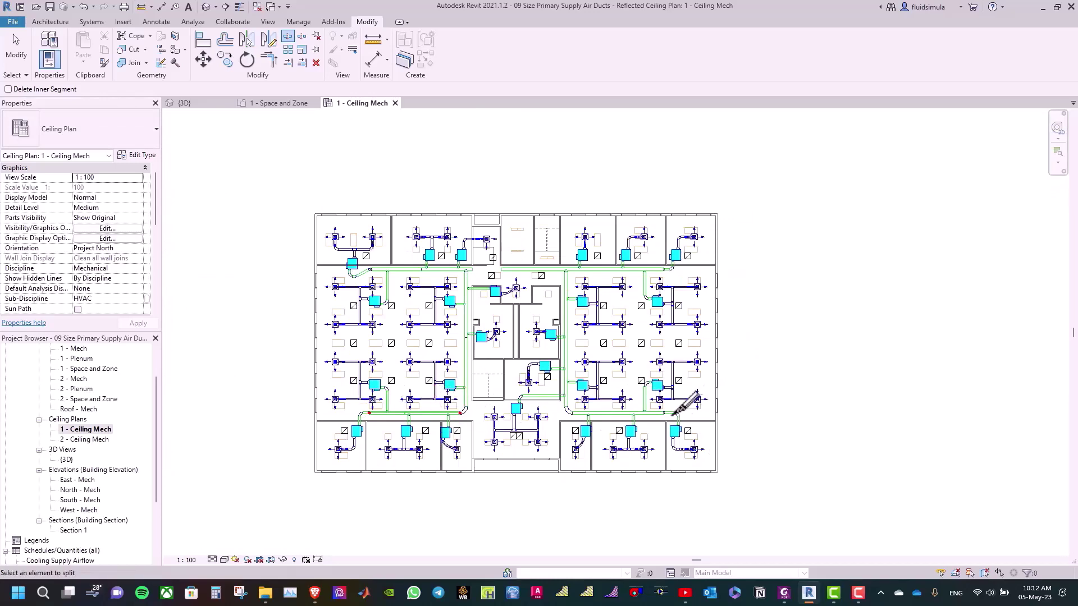
scroll(678, 412, "up", 5)
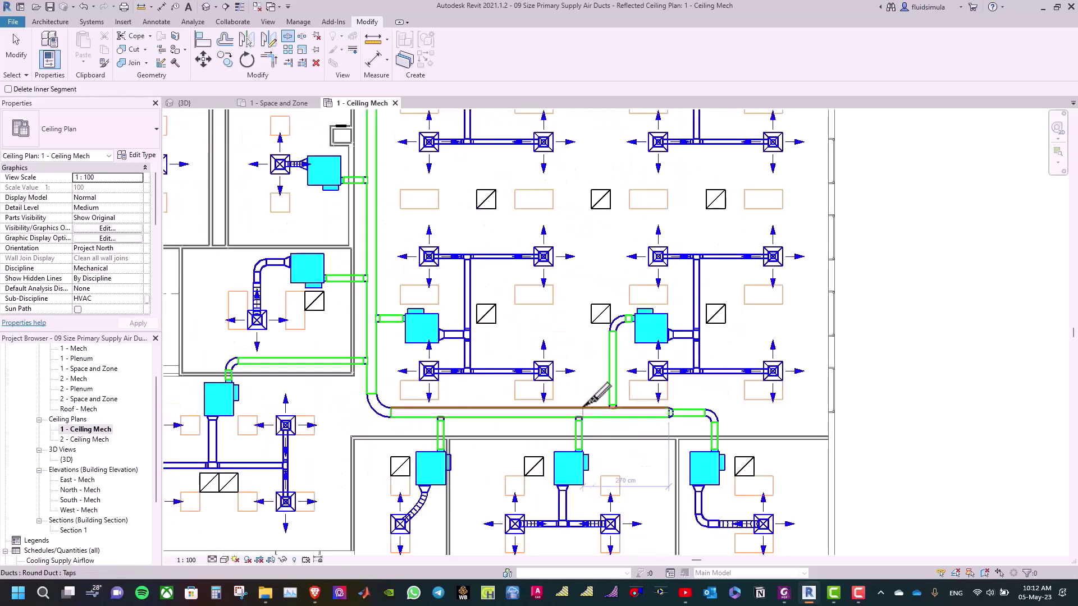
left_click(592, 410)
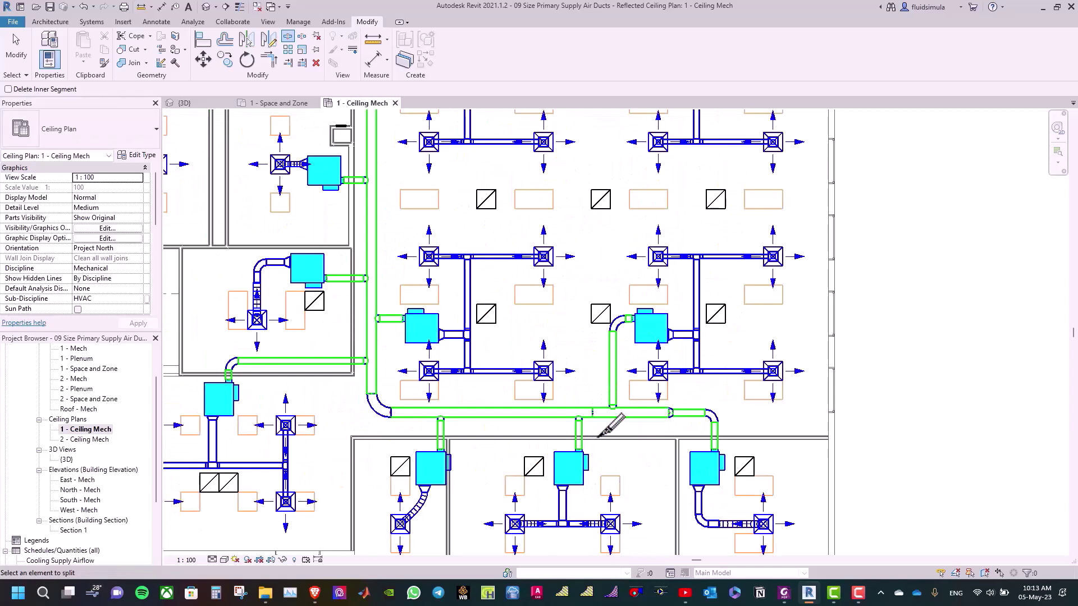
scroll(623, 441, "down", 3)
scroll(412, 272, "up", 2)
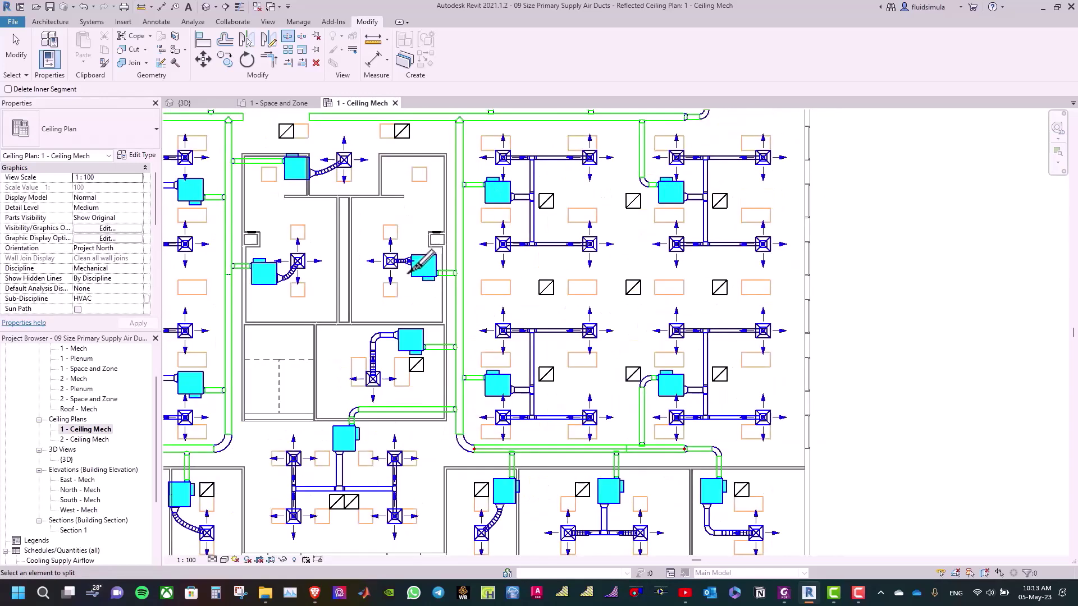
scroll(412, 273, "up", 2)
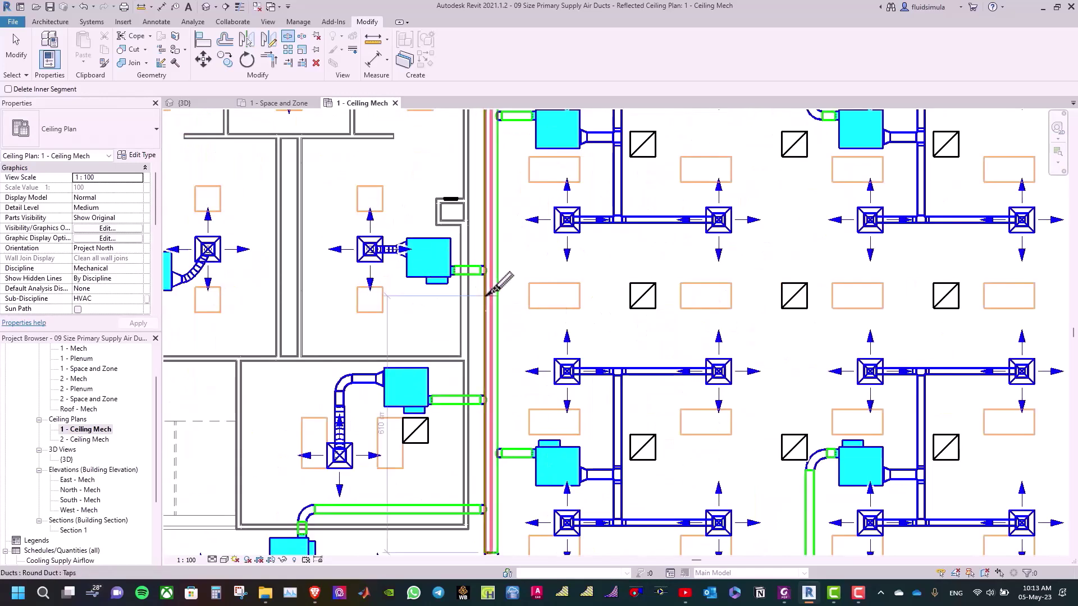
scroll(508, 300, "down", 2)
scroll(629, 160, "up", 2)
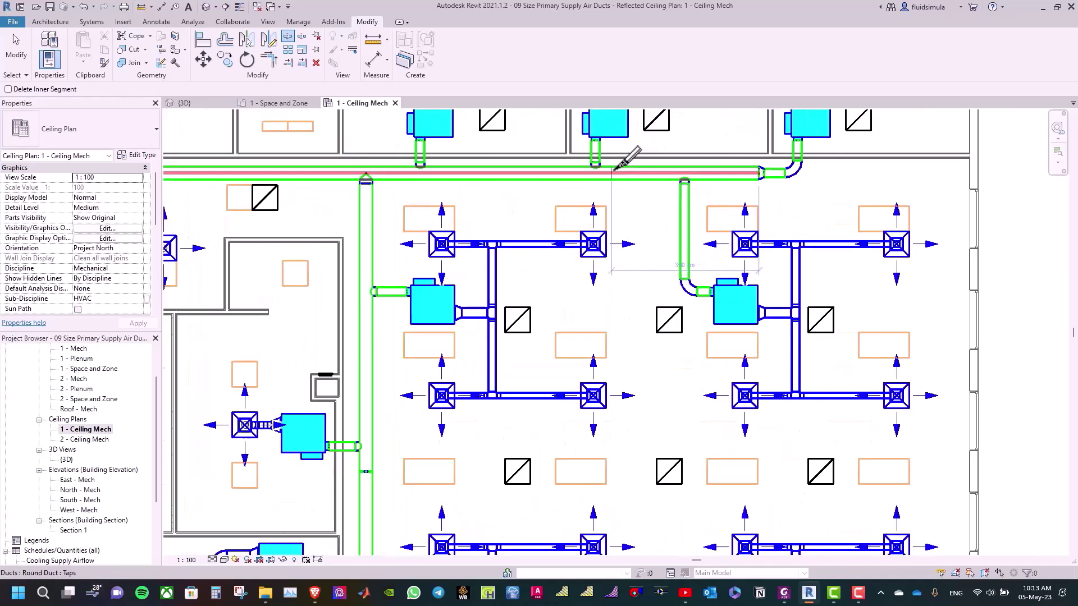
left_click(621, 168)
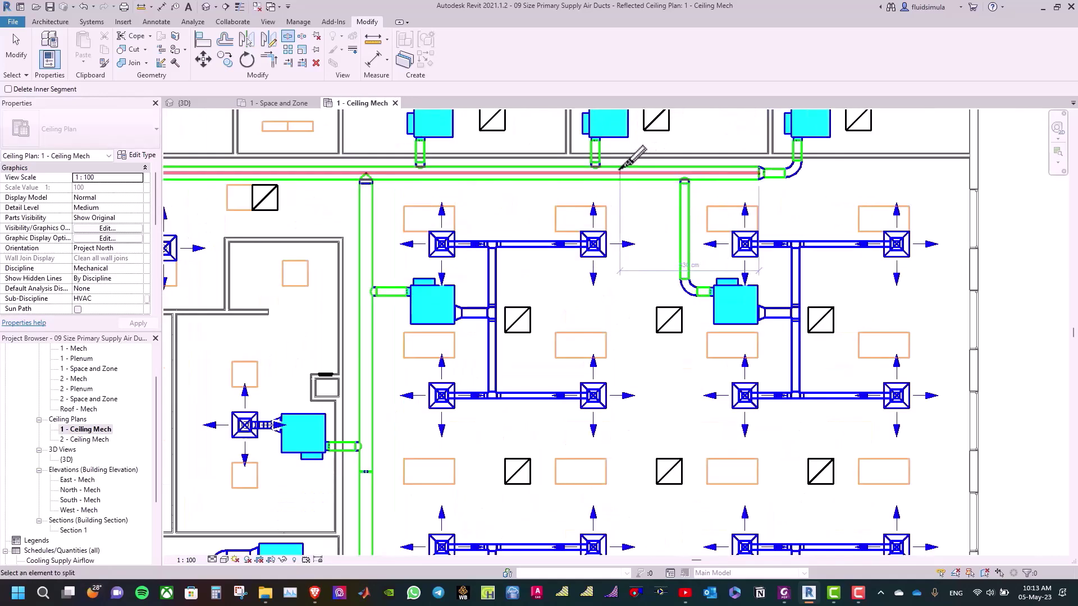
key("z")
key("f")
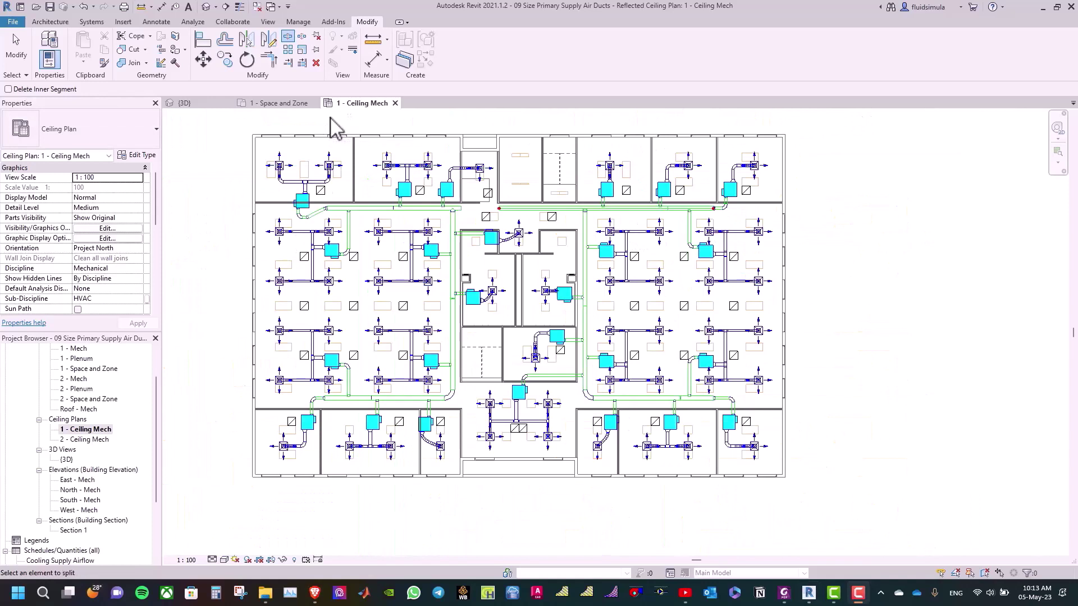
left_click(16, 49)
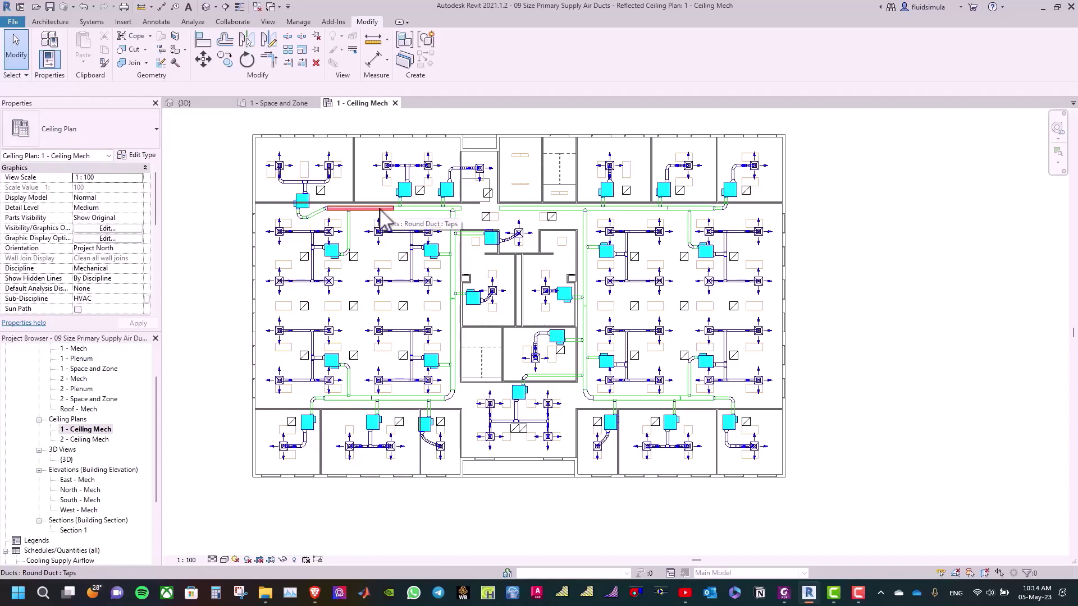
Size the whole connected west primary duct network by Velocity only at 5.1 m/s, with the height restriction turned off
key("Tab")
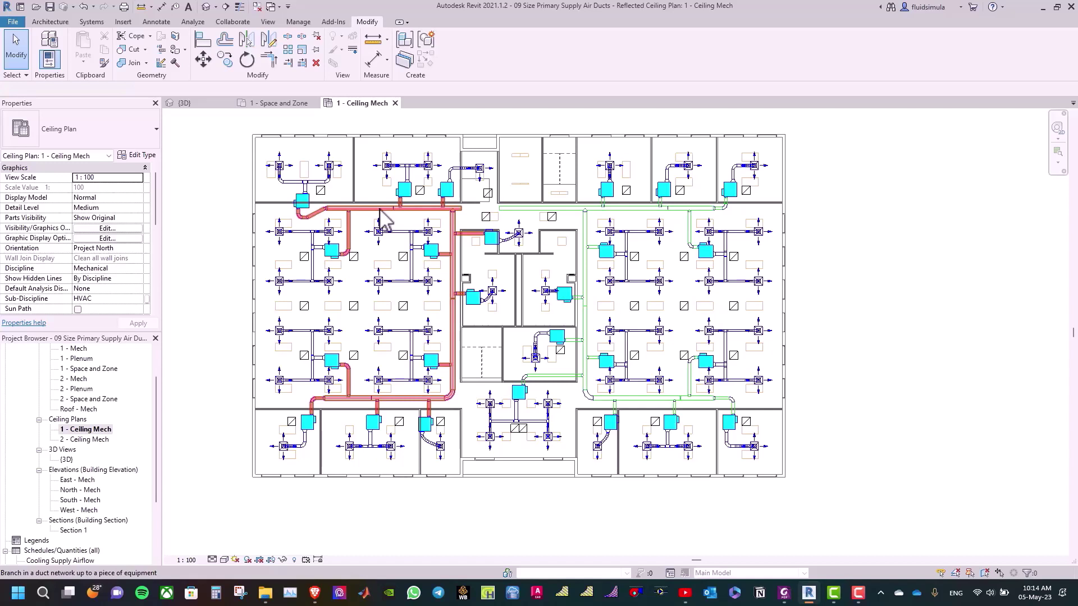
left_click(381, 215)
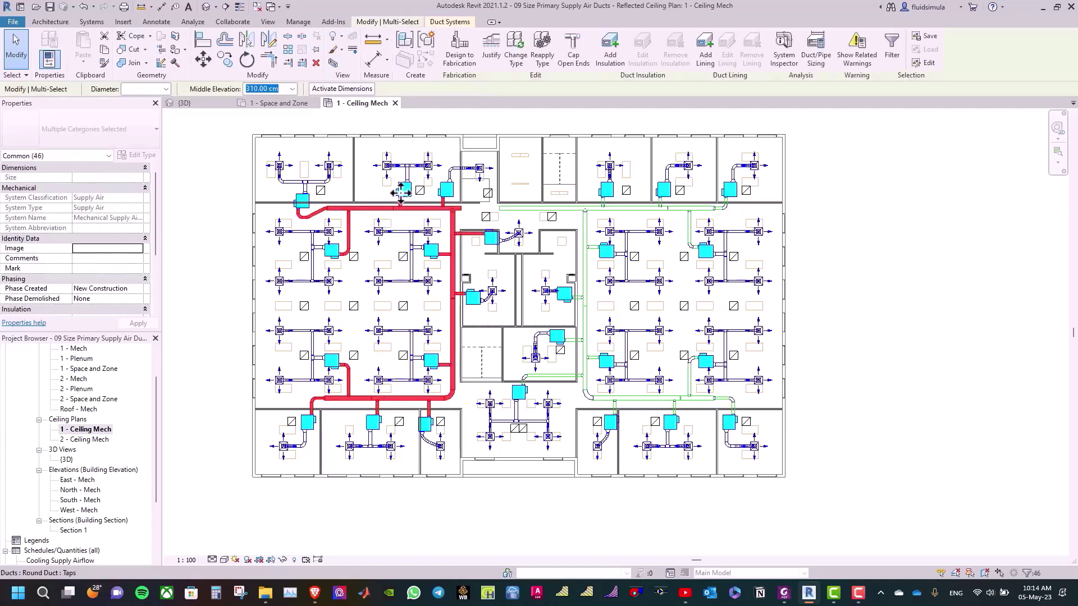
left_click(820, 55)
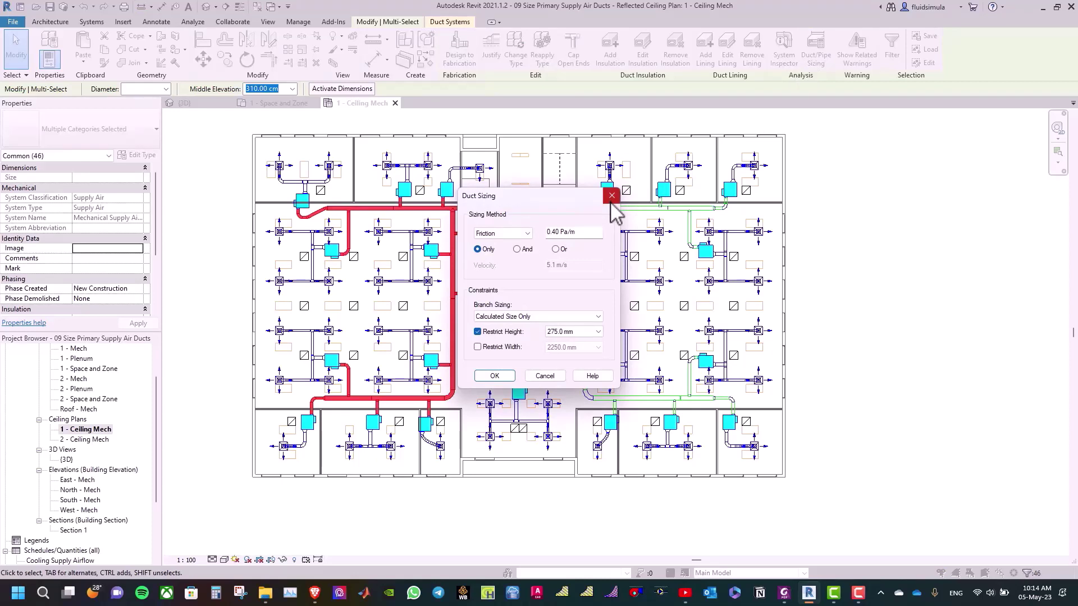
left_click(504, 233)
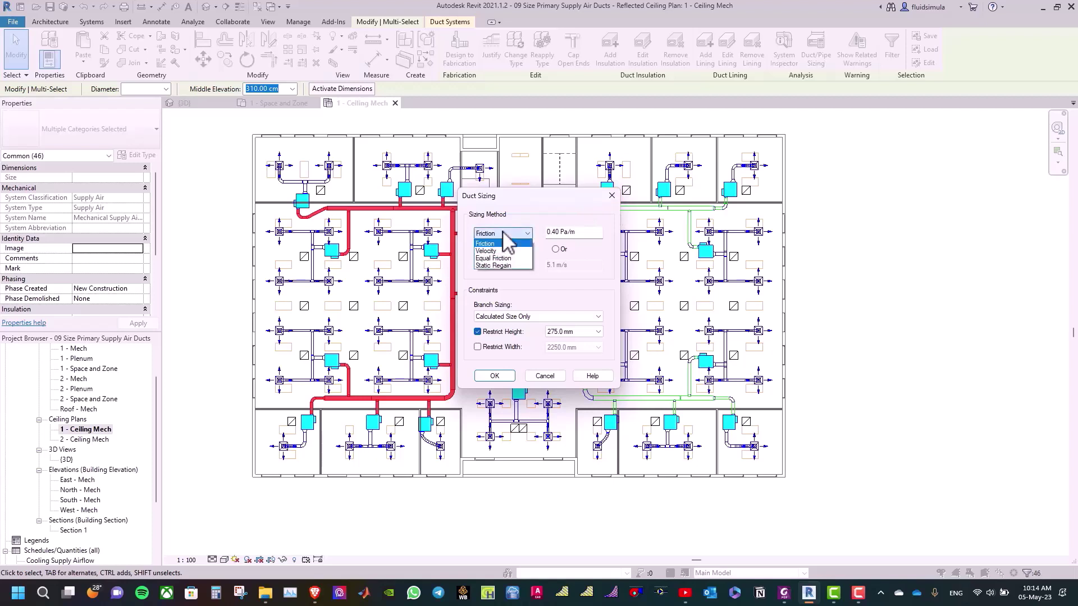
left_click(507, 251)
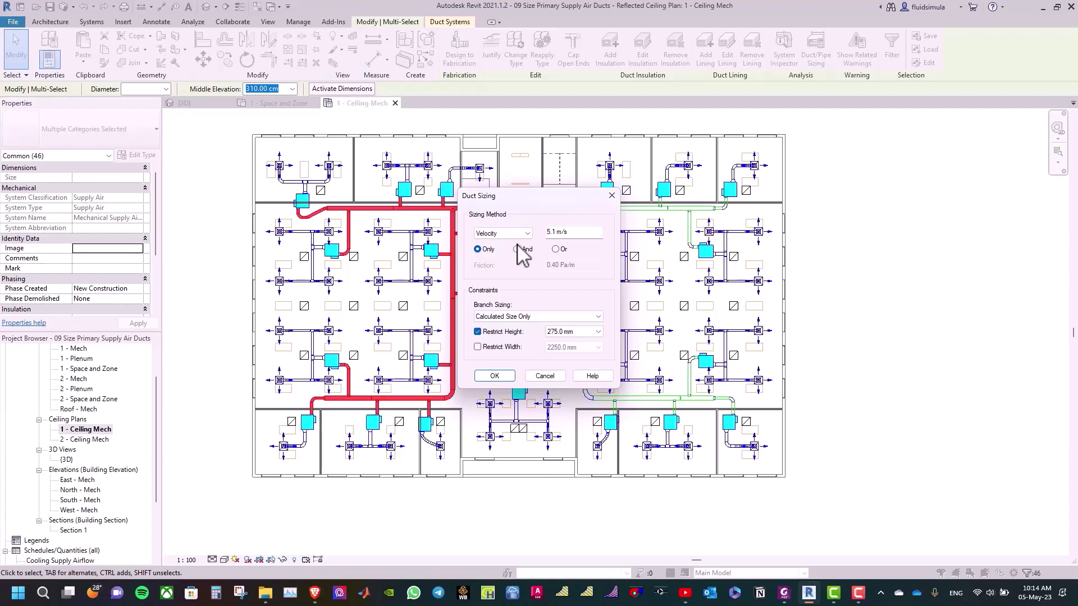
left_click(482, 333)
left_click(503, 378)
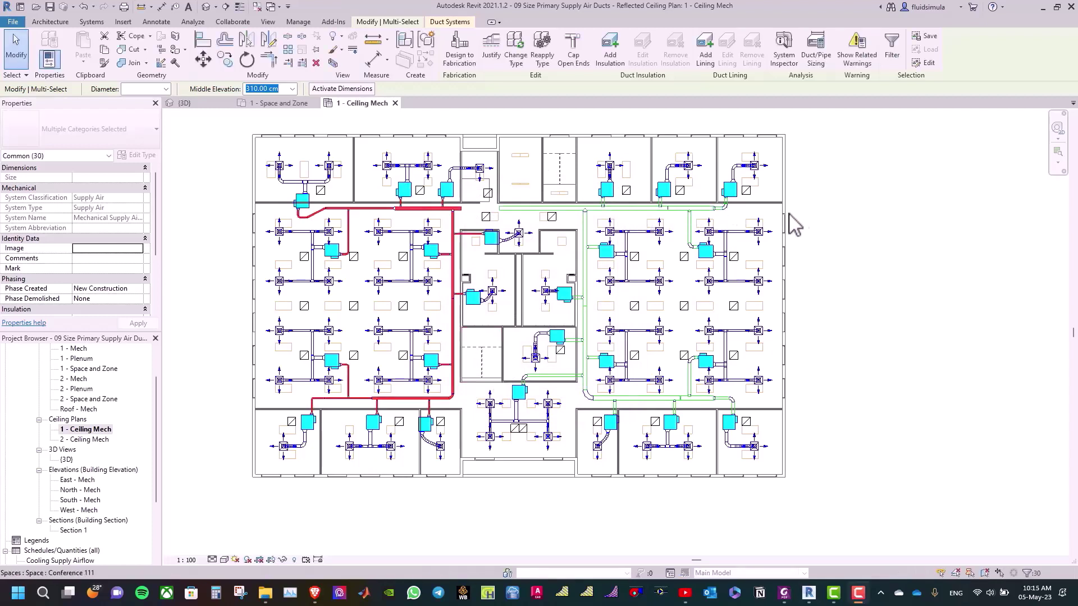
left_click(16, 47)
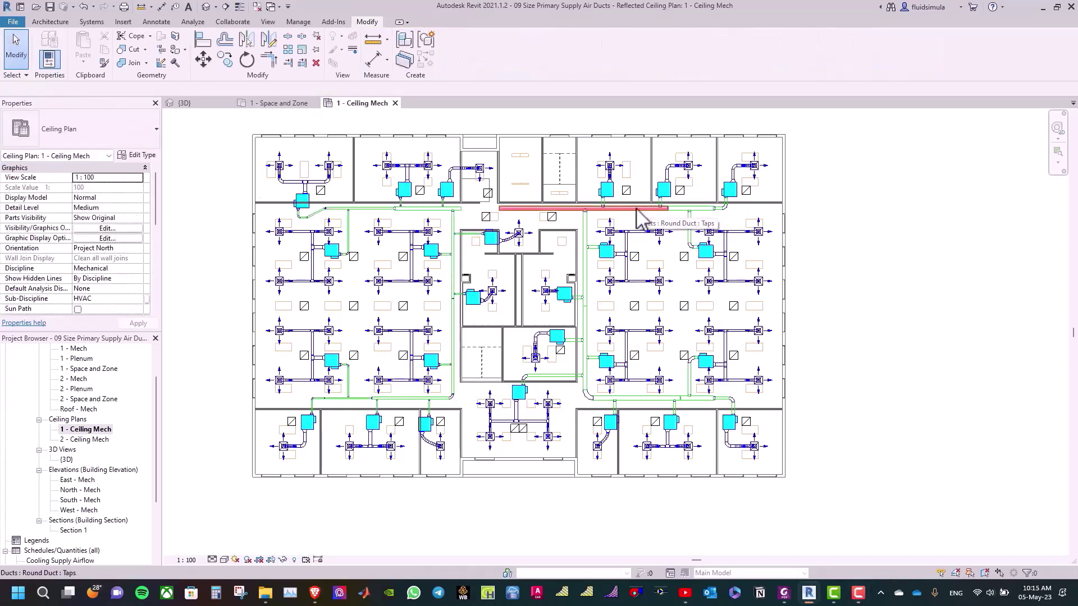
Size the whole connected east primary duct network by Velocity only at 5.1 m/s, using Calculated Size Only without height or width restriction
key("Tab")
key("Tab")
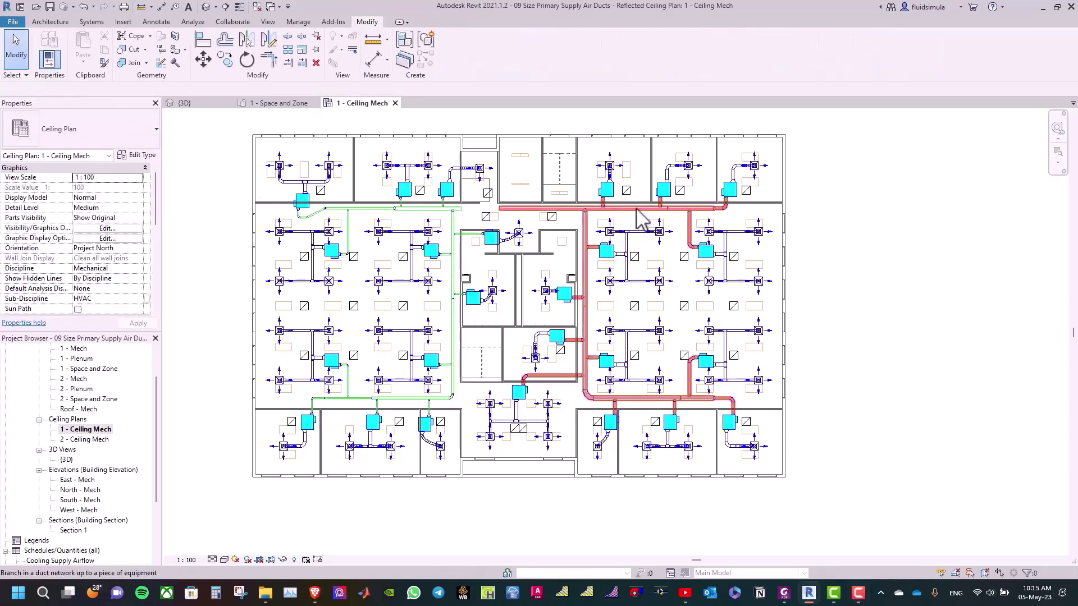
left_click(639, 218)
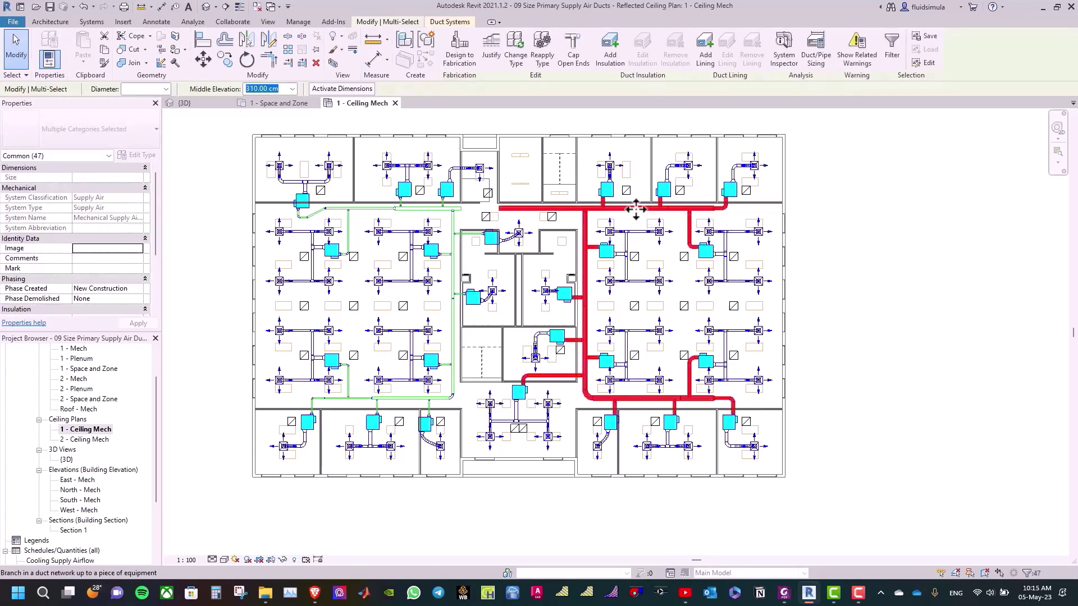
left_click(823, 59)
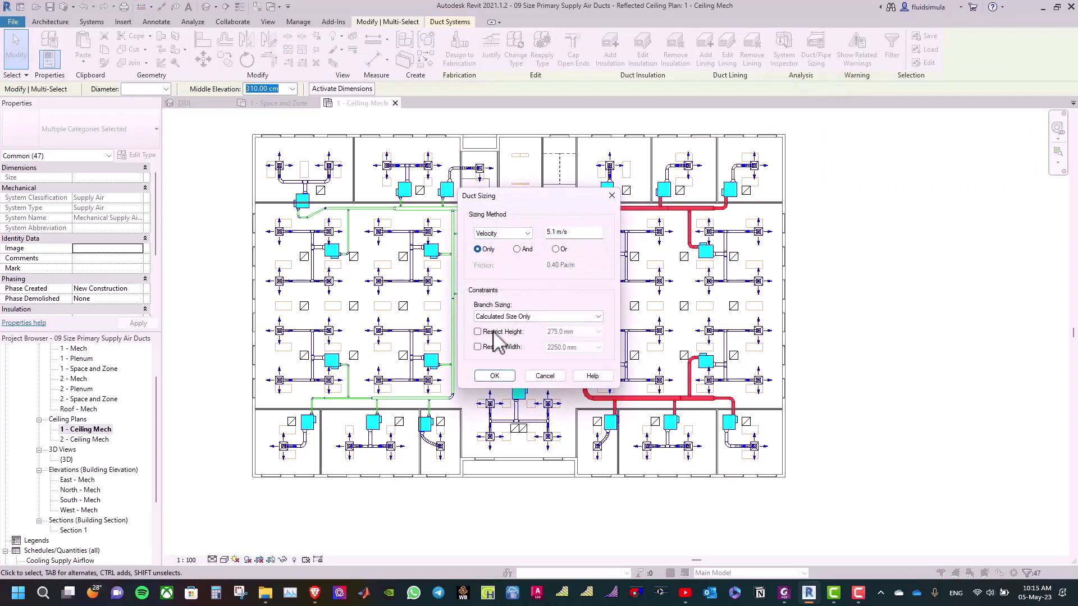
left_click(494, 375)
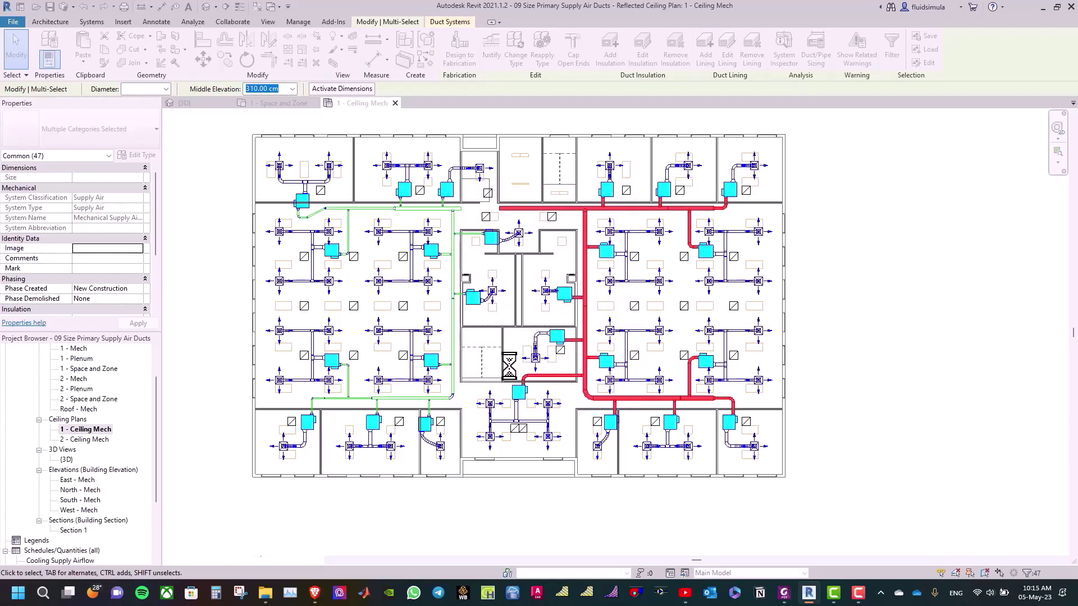
left_click(804, 331)
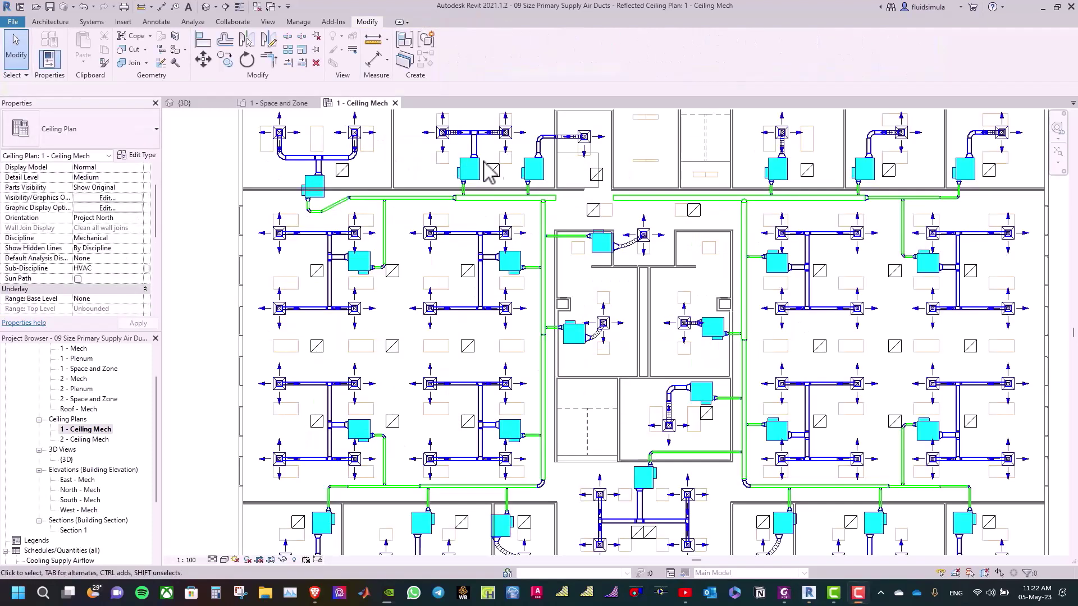
Check the diameters of the two segments of the west vertical main and examine the transition between them
left_click(544, 292)
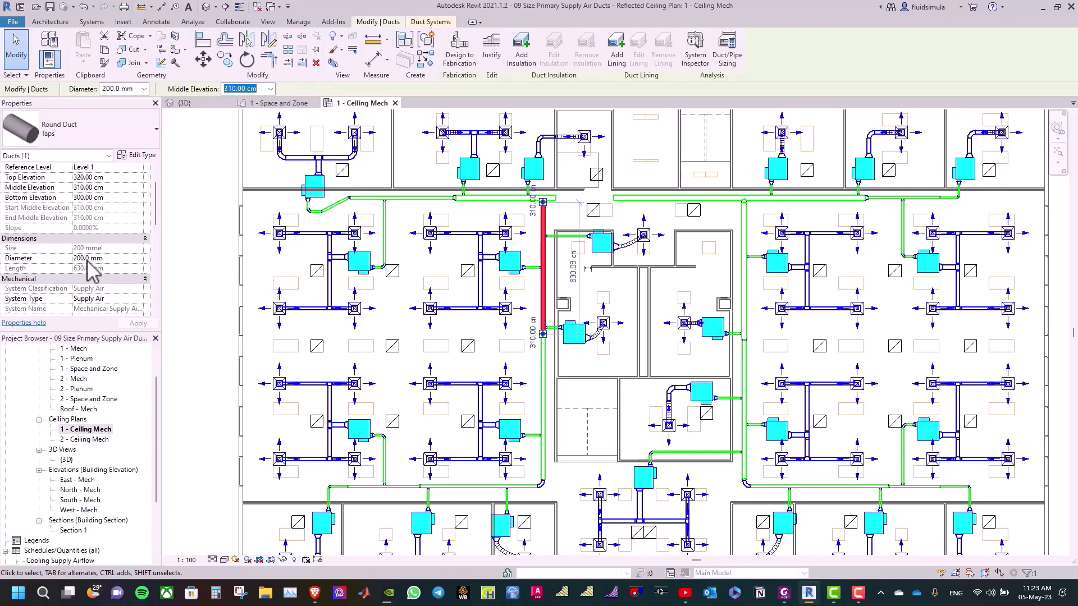
left_click(547, 381)
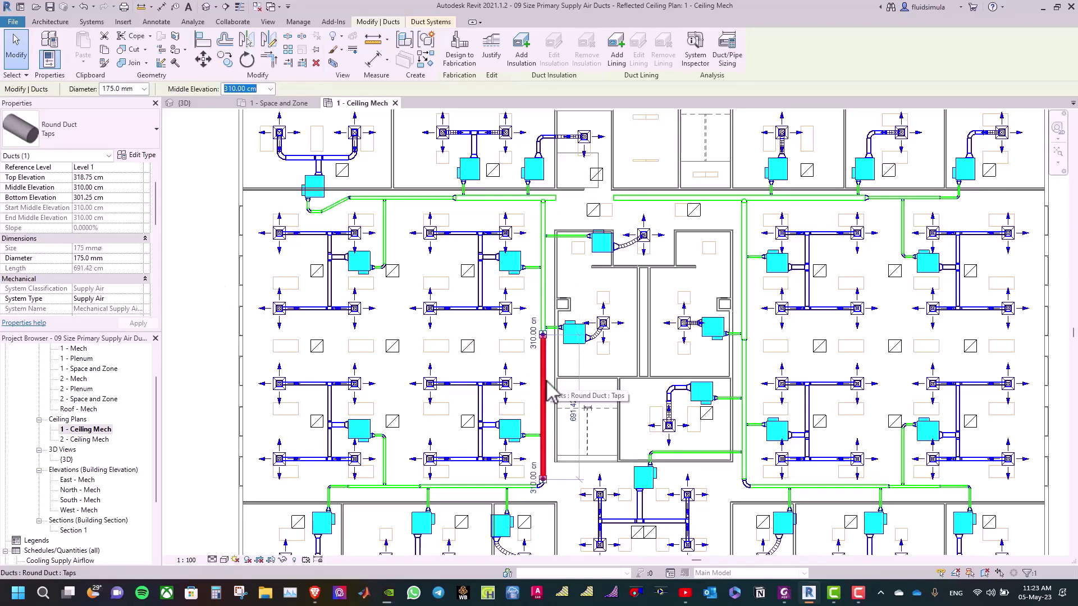
key("Escape")
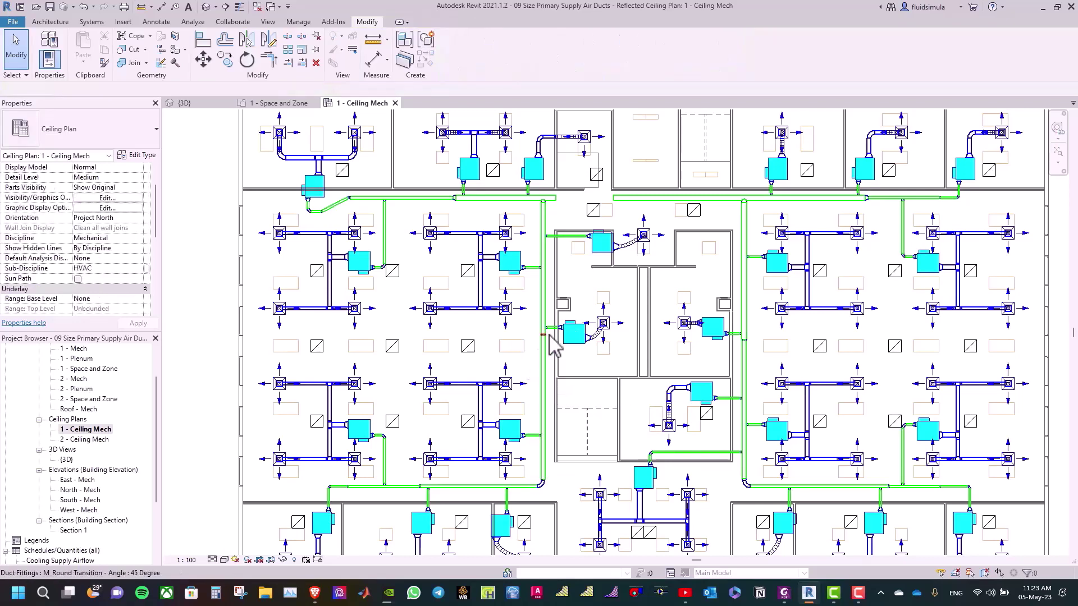
scroll(545, 343, "up", 2)
scroll(542, 337, "up", 8)
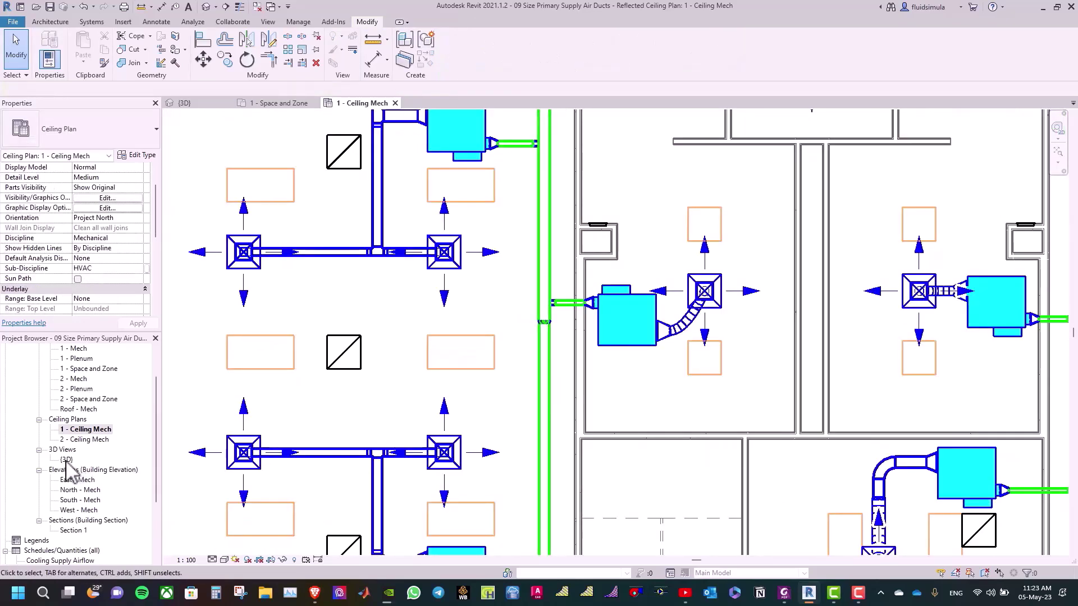
Show the duct transition in the {3D} view with the Shaded visual style and thin lines
double_click(66, 460)
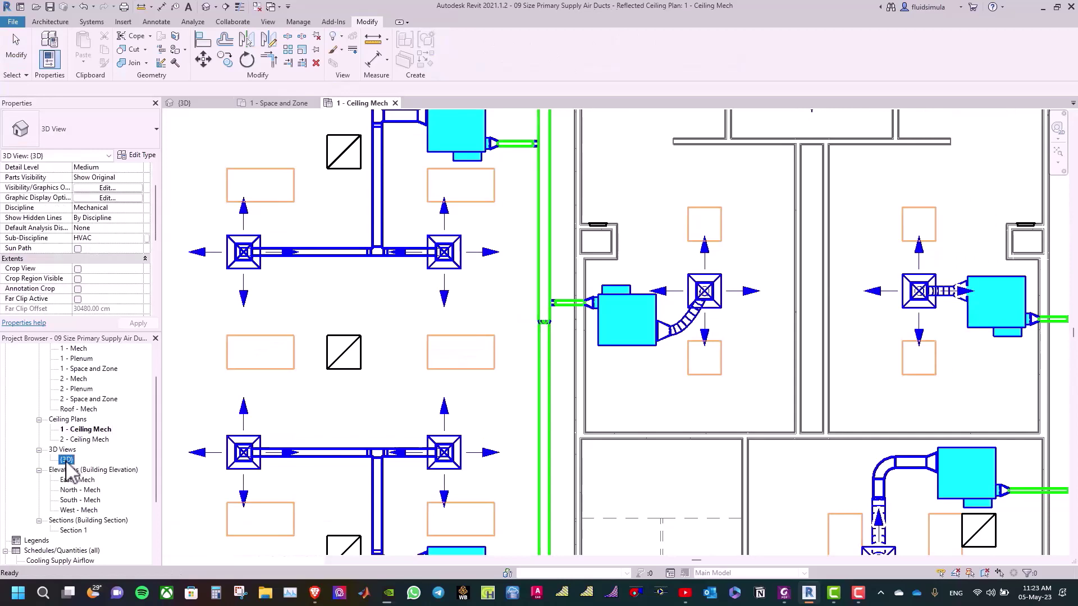
scroll(556, 320, "down", 3)
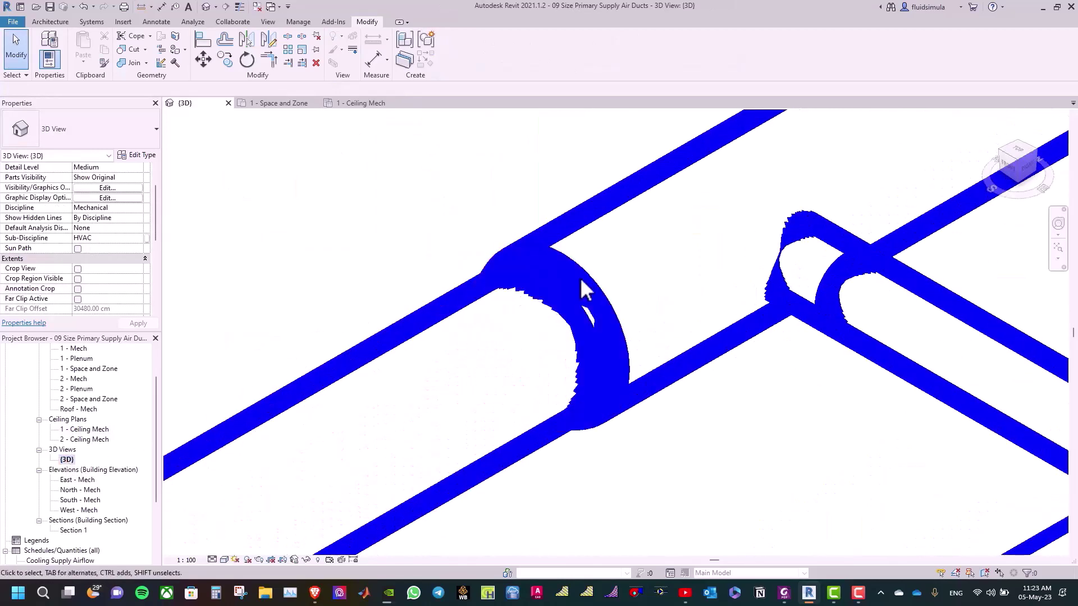
left_click(224, 560)
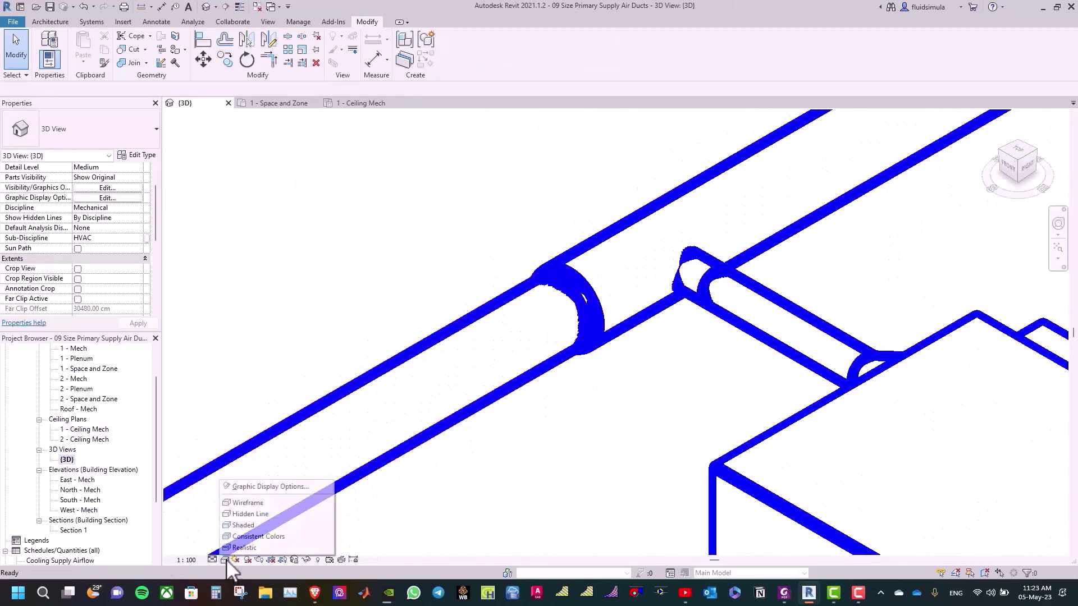
left_click(245, 525)
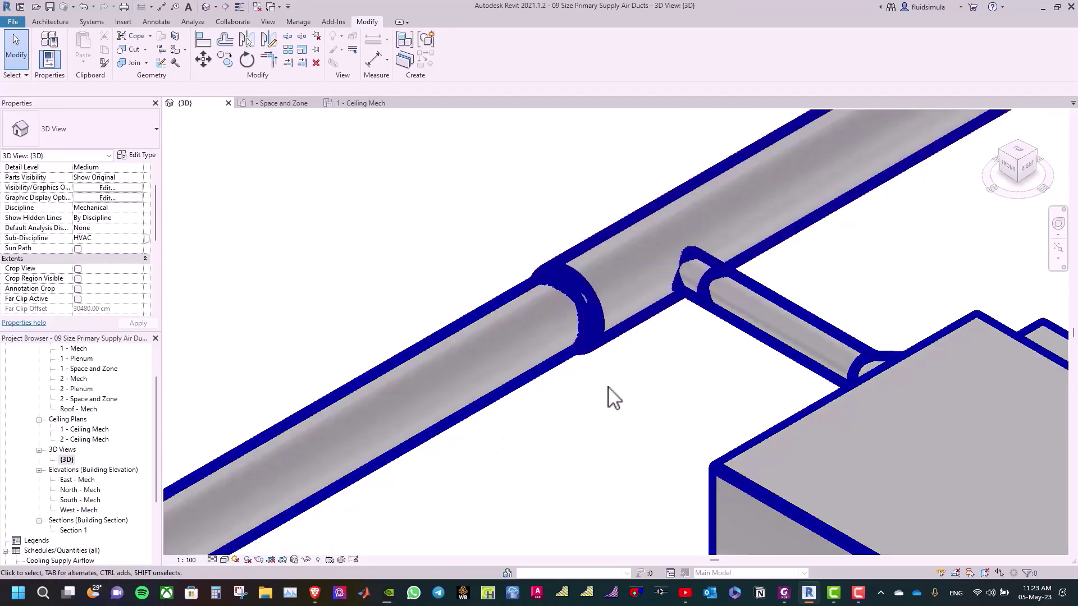
scroll(570, 296, "up", 2)
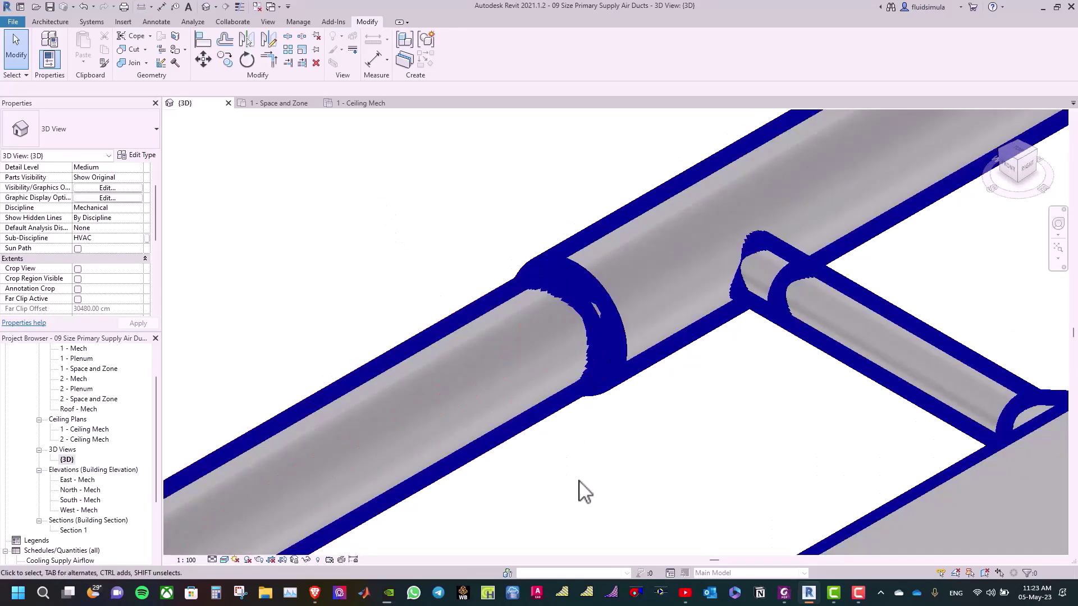
scroll(584, 494, "up", 1)
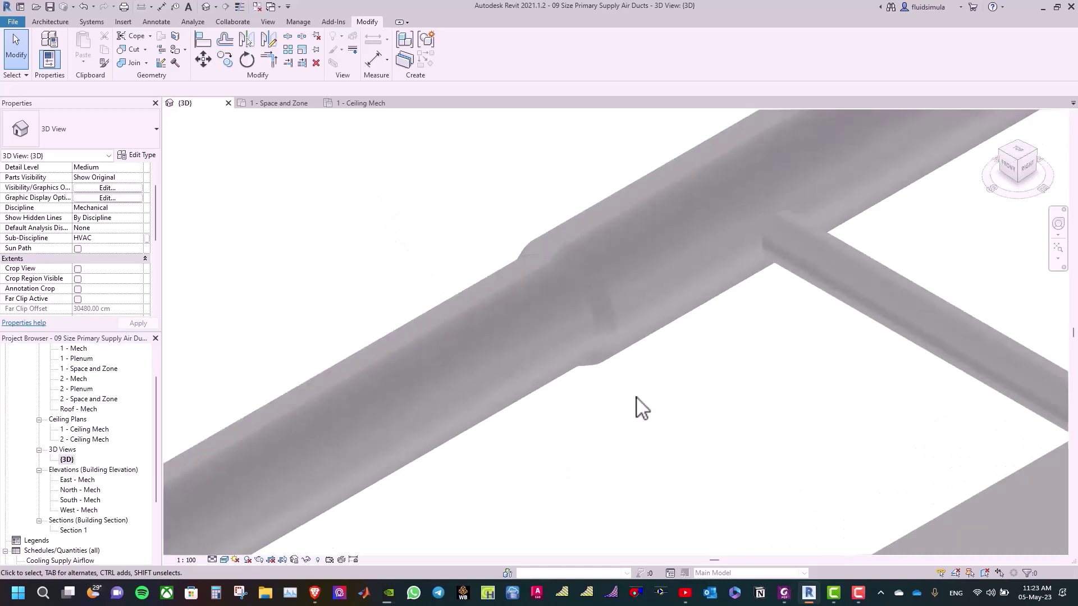
scroll(674, 406, "up", 2)
scroll(674, 406, "down", 2)
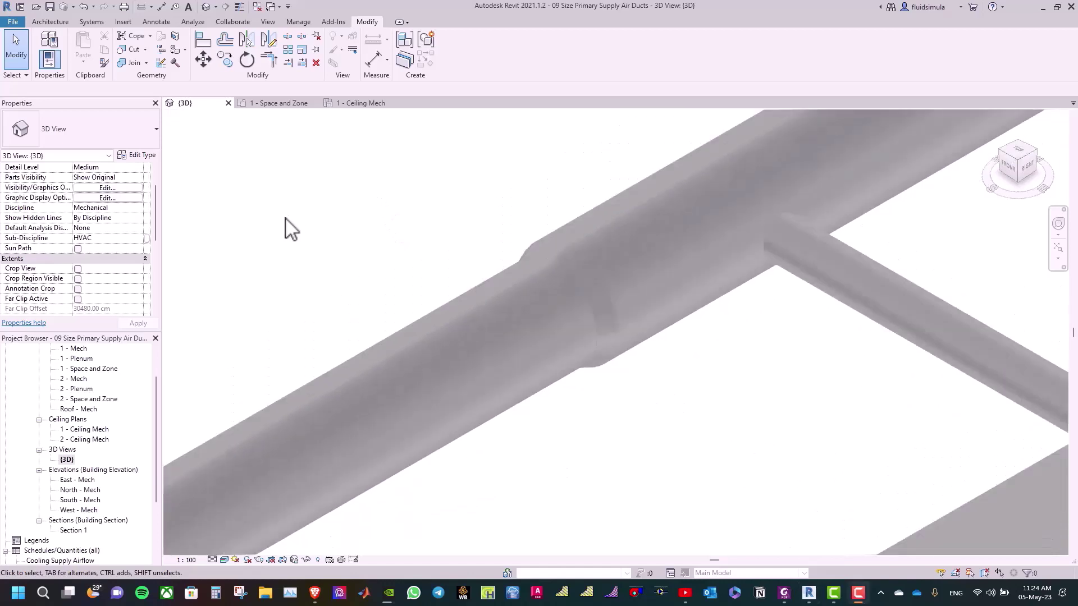